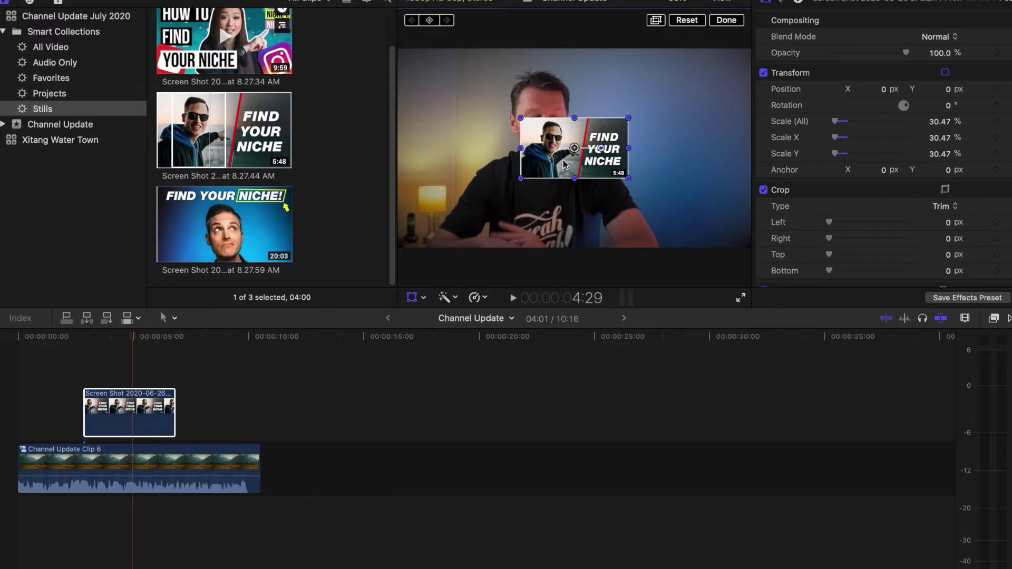
Drag the shrunken thumbnail overlay up and to the right in the viewer.
{"action": "left_click_drag", "start_coordinate": [581, 155], "coordinate": [696, 105]}
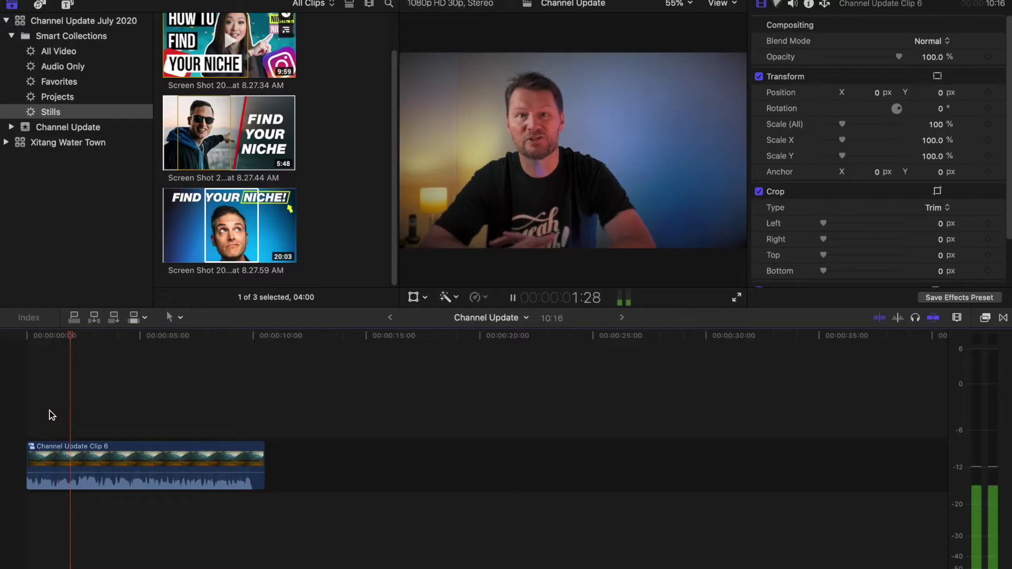
Stop playback and connect the sunglasses FIND YOUR NICHE still above Clip 6.
{"action": "key", "text": "space"}
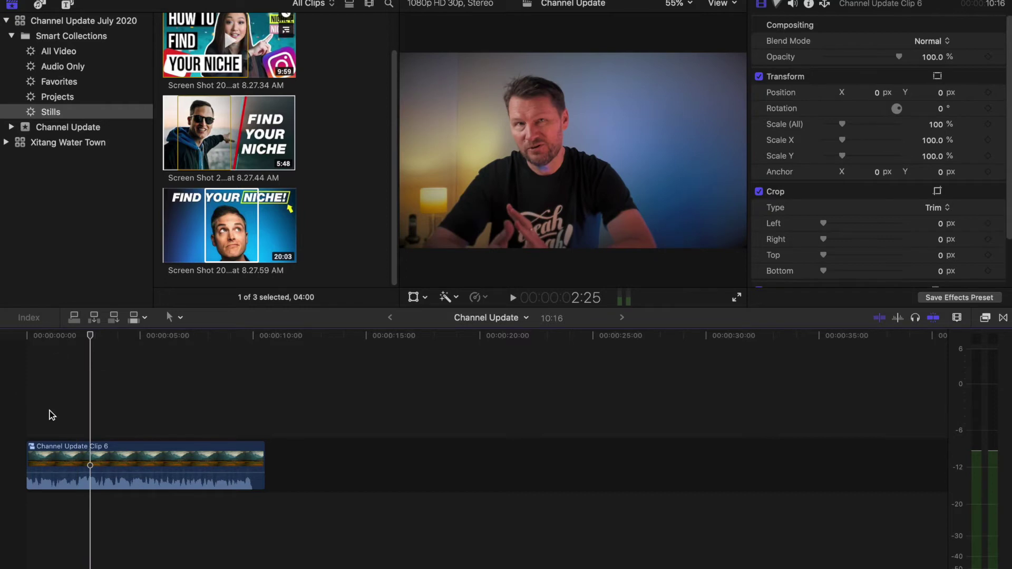
{"action": "left_click", "coordinate": [245, 138]}
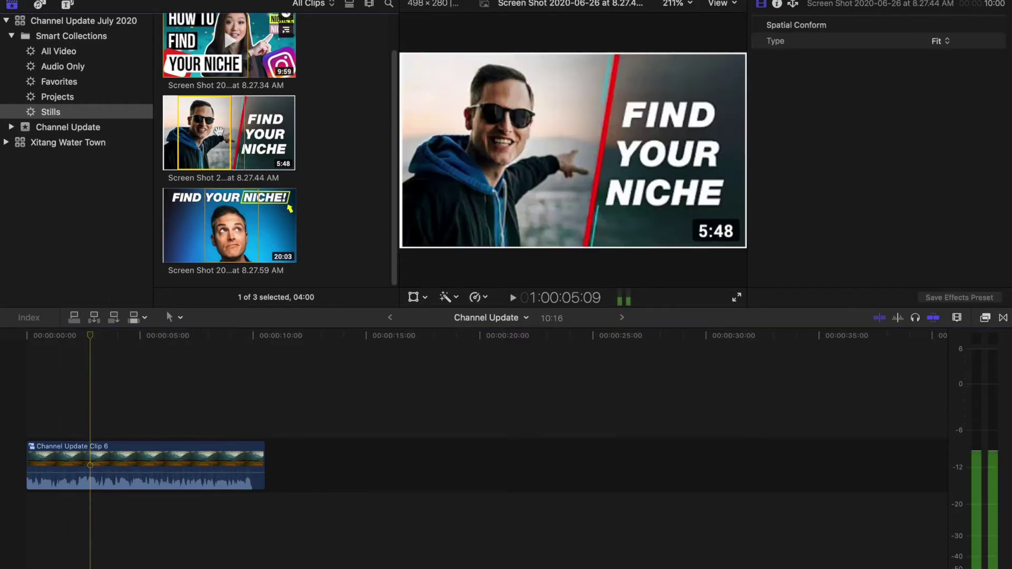
{"action": "left_click_drag", "start_coordinate": [214, 115], "coordinate": [90, 392]}
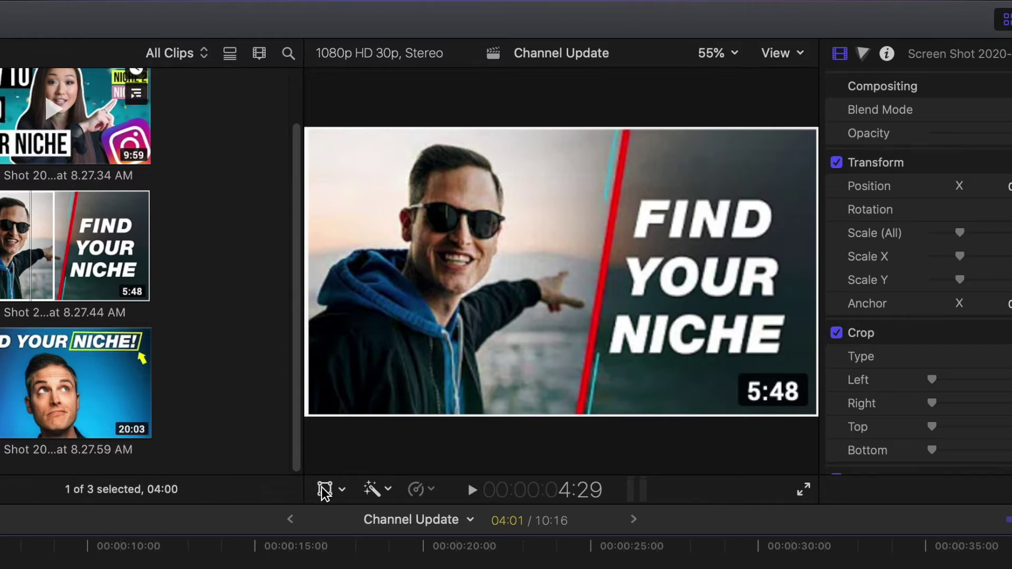
With the viewer zoomed to 25%, shrink the still from its corner, then fit the viewer.
{"action": "left_click", "coordinate": [325, 489]}
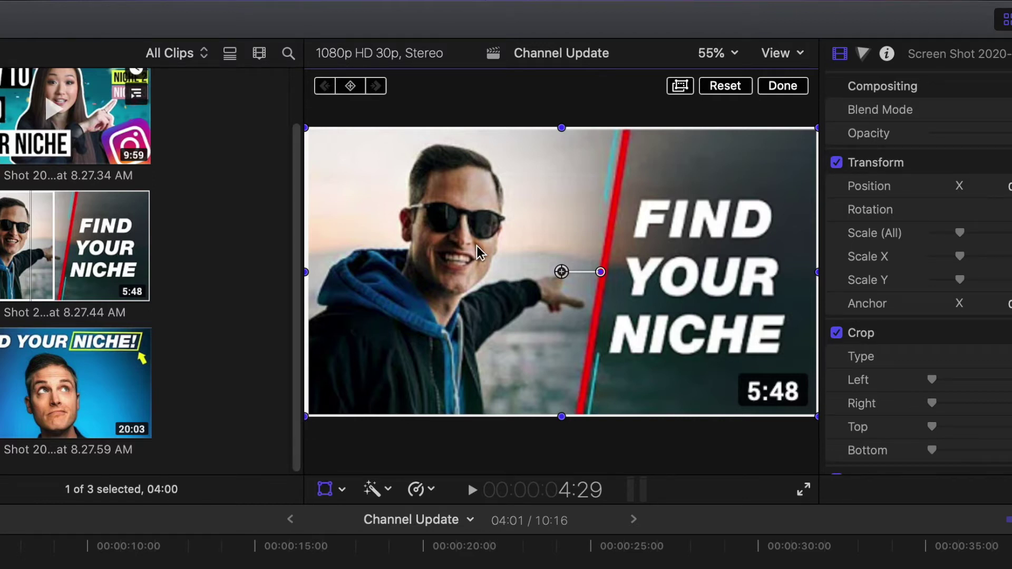
{"action": "left_click", "coordinate": [738, 52]}
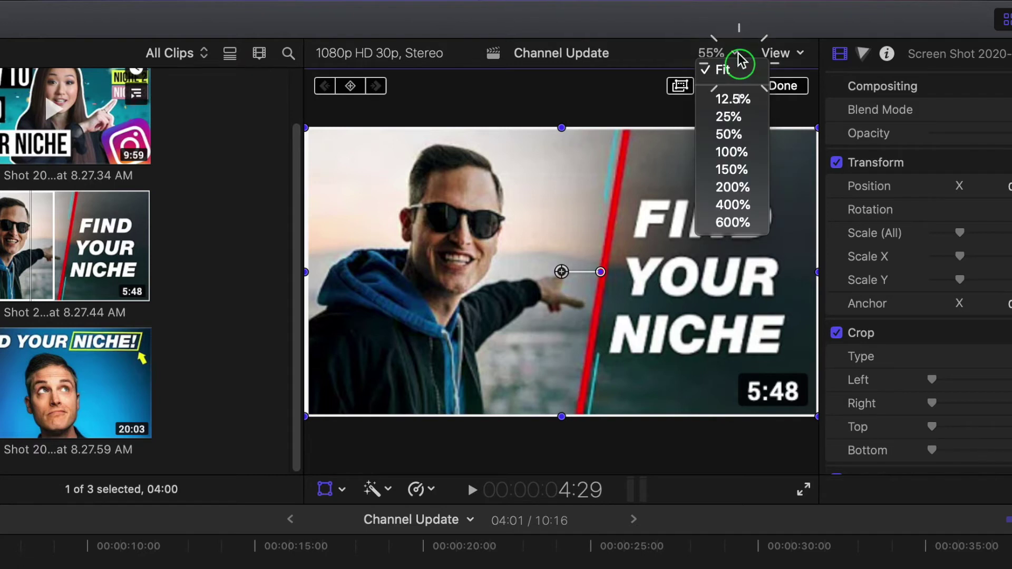
{"action": "left_click", "coordinate": [730, 116]}
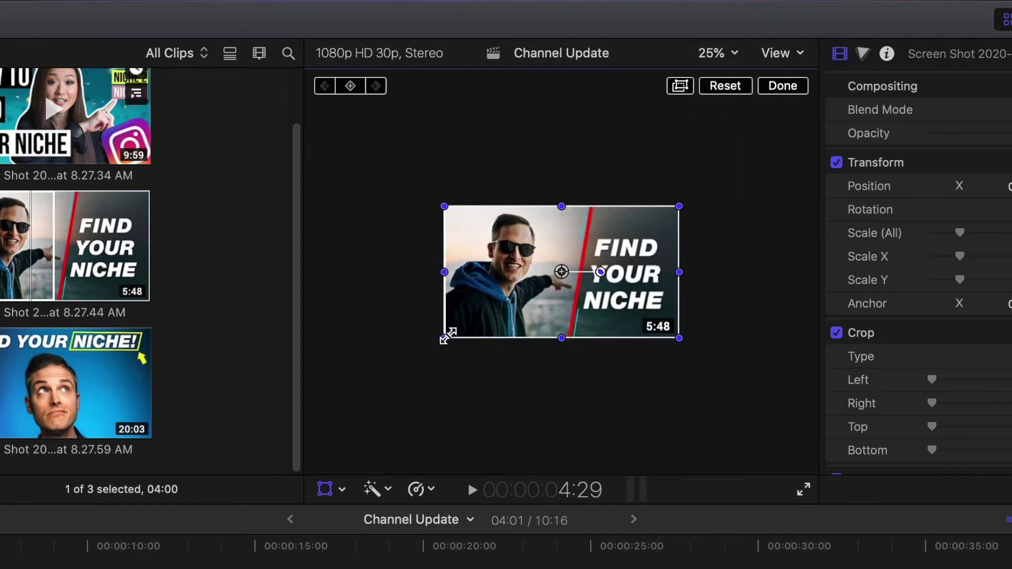
{"action": "left_click_drag", "start_coordinate": [444, 338], "coordinate": [526, 288]}
{"action": "left_click", "coordinate": [721, 54]}
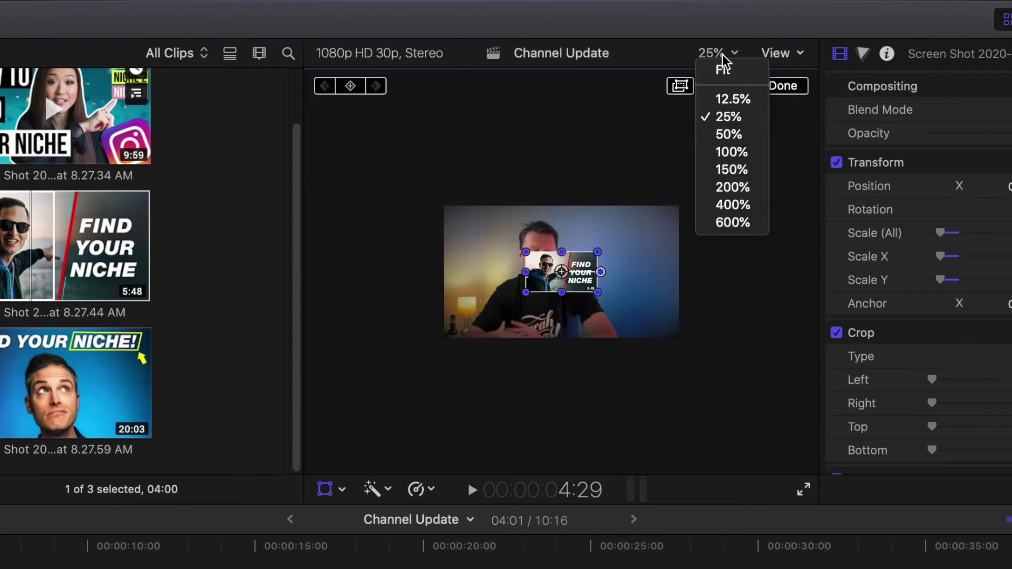
{"action": "left_click", "coordinate": [722, 68]}
Place the thumbnail in the top-right corner at about 38.4% scale.
{"action": "left_click_drag", "start_coordinate": [563, 274], "coordinate": [704, 213]}
{"action": "left_click_drag", "start_coordinate": [623, 259], "coordinate": [604, 266]}
{"action": "left_click_drag", "start_coordinate": [702, 211], "coordinate": [692, 217]}
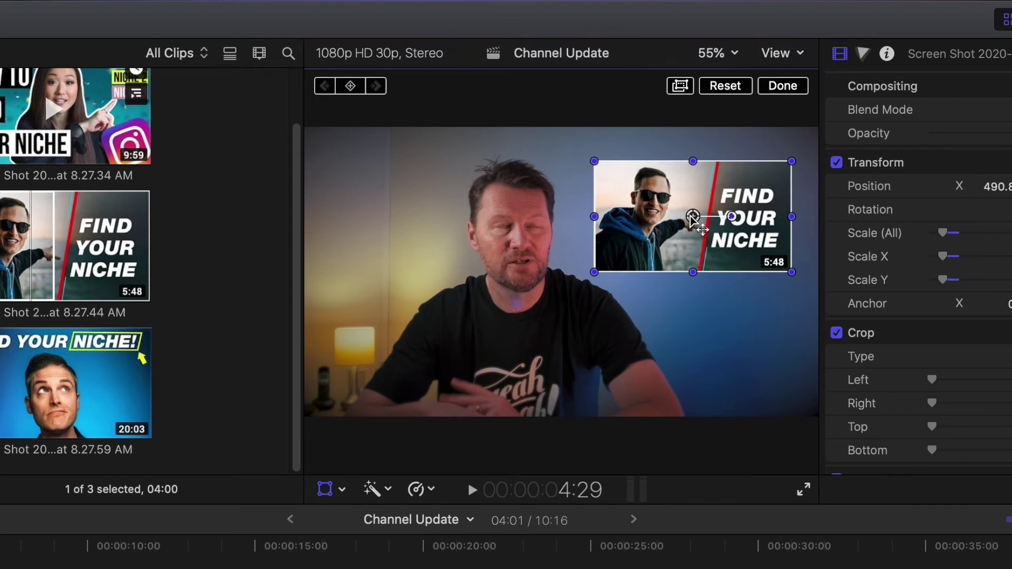
{"action": "left_click", "coordinate": [783, 86]}
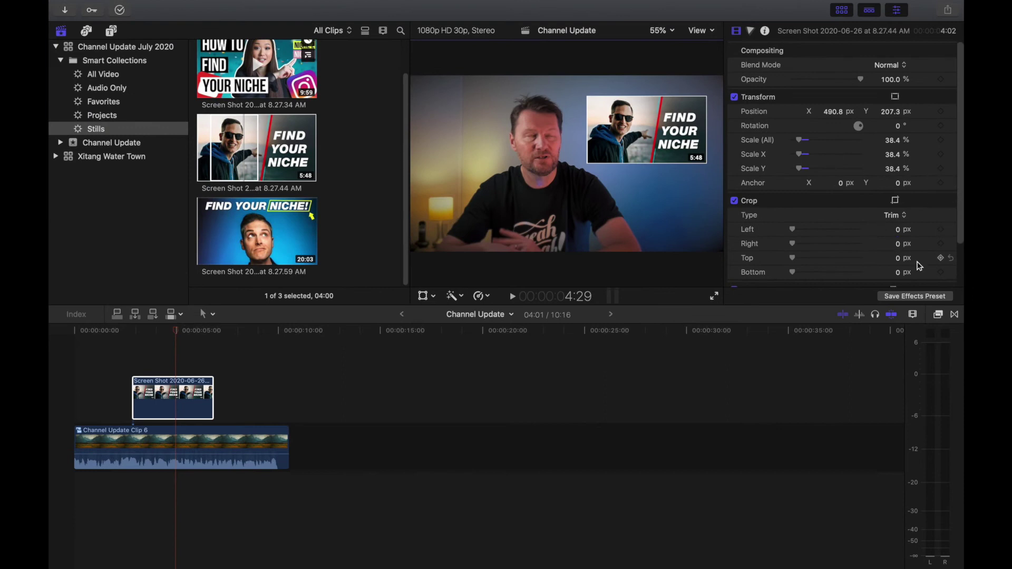
Apply the Drop Shadow effect to the thumbnail and set its Position X offset to 0.1.
{"action": "left_click", "coordinate": [939, 315]}
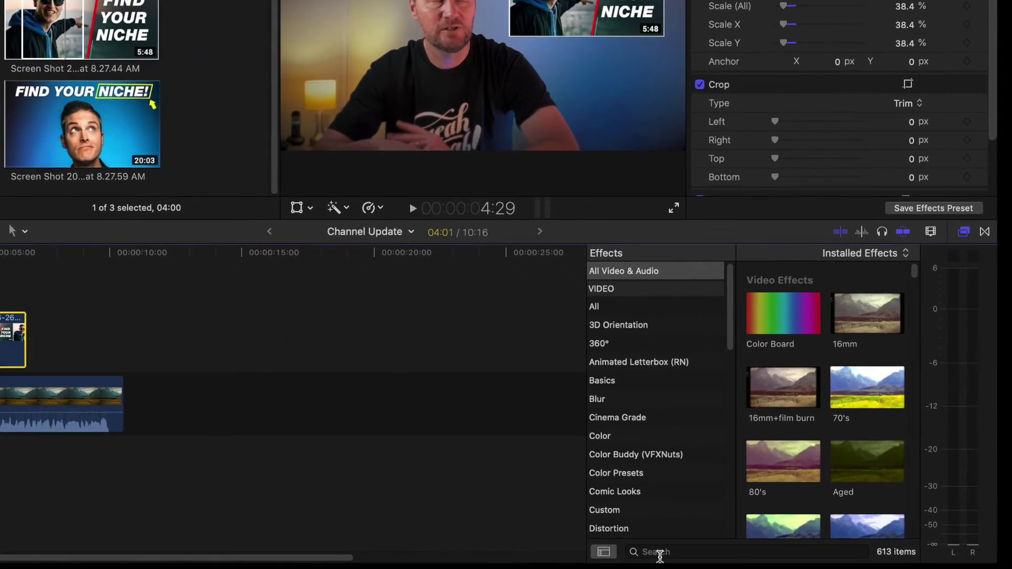
{"action": "left_click", "coordinate": [665, 562]}
{"action": "type", "text": "dr"}
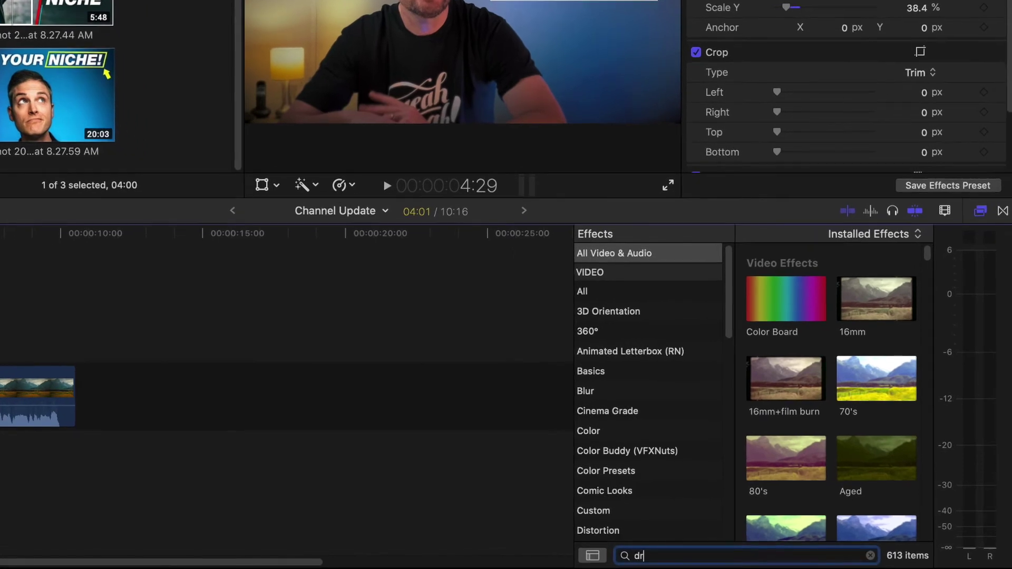
{"action": "type", "text": "op"}
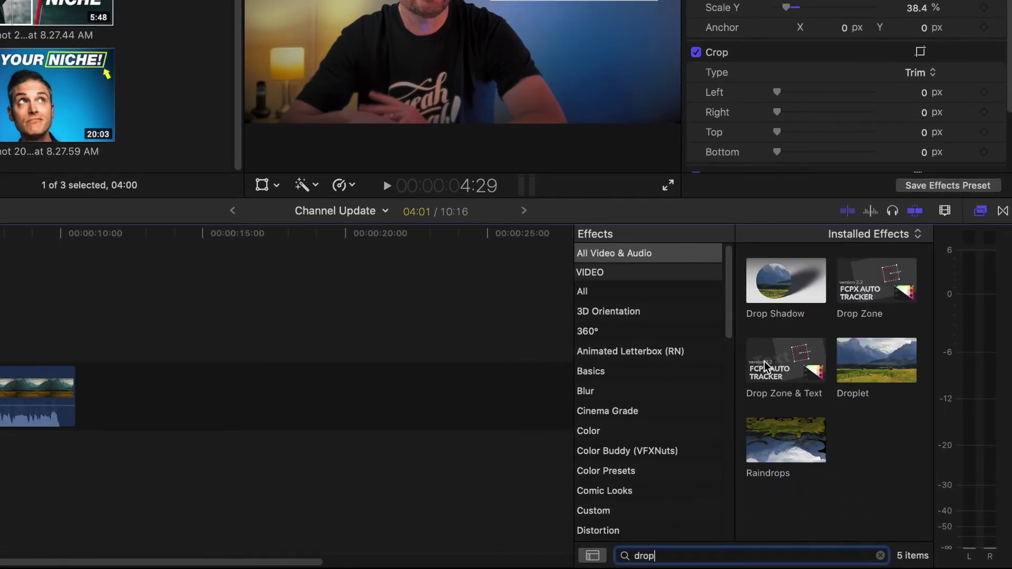
{"action": "left_click_drag", "start_coordinate": [808, 298], "coordinate": [246, 318]}
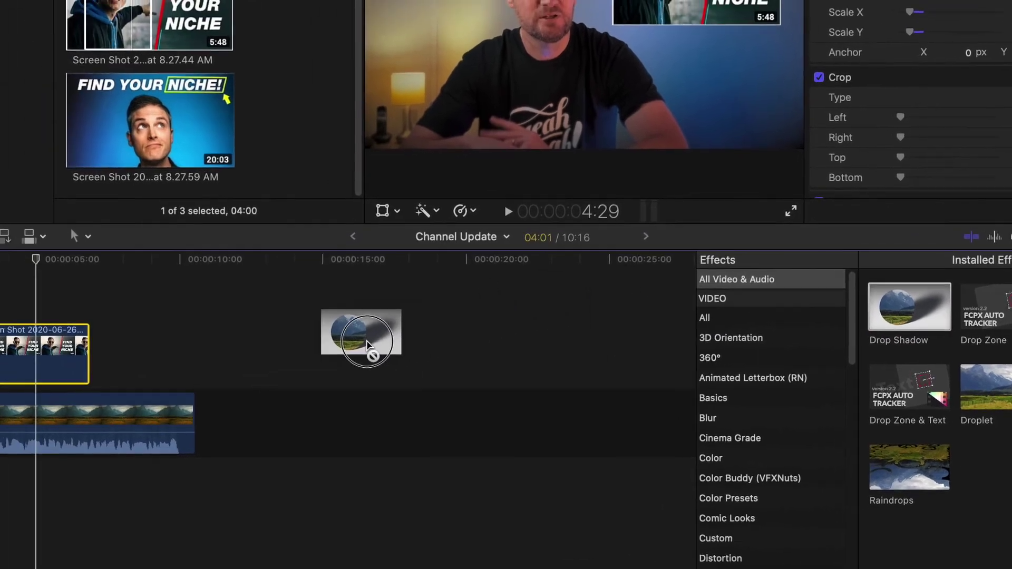
{"action": "left_click_drag", "start_coordinate": [367, 345], "coordinate": [57, 363]}
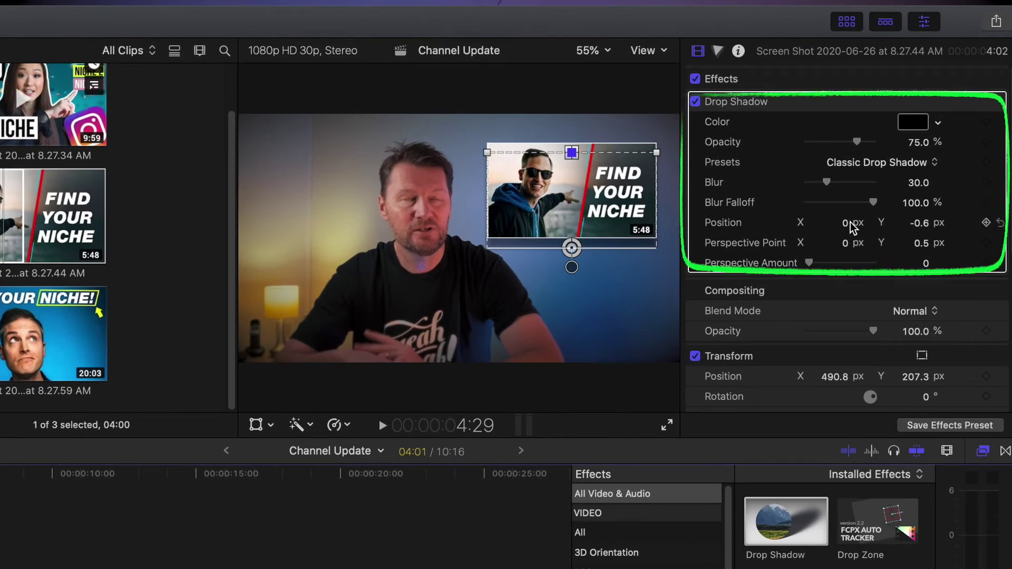
{"action": "left_click_drag", "start_coordinate": [848, 225], "coordinate": [850, 226]}
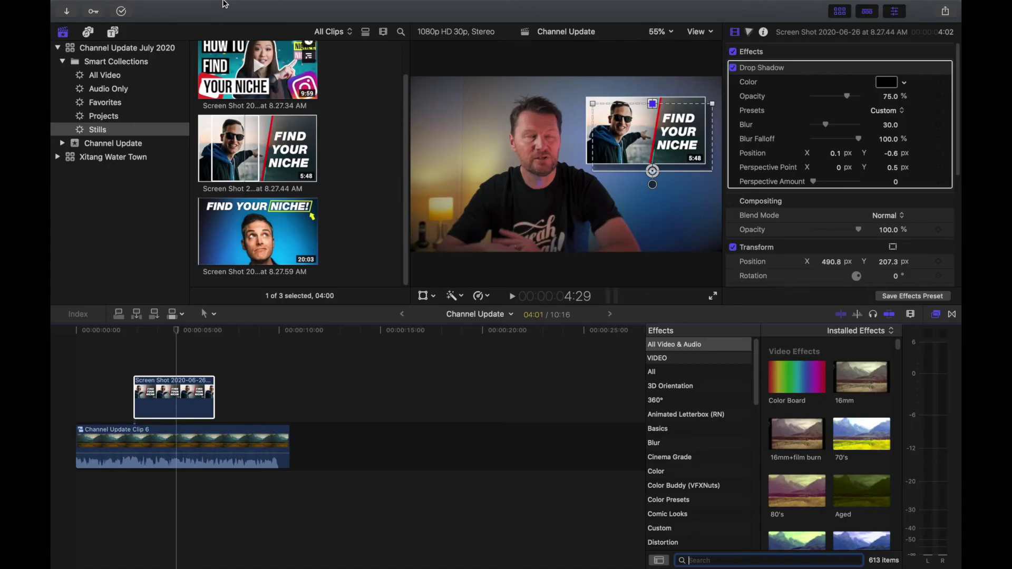
Name the new effects preset Thumbnail Picture and keep its category as Custom.
{"action": "mouse_move", "coordinate": [208, 5]}
{"action": "left_click", "coordinate": [153, 6]}
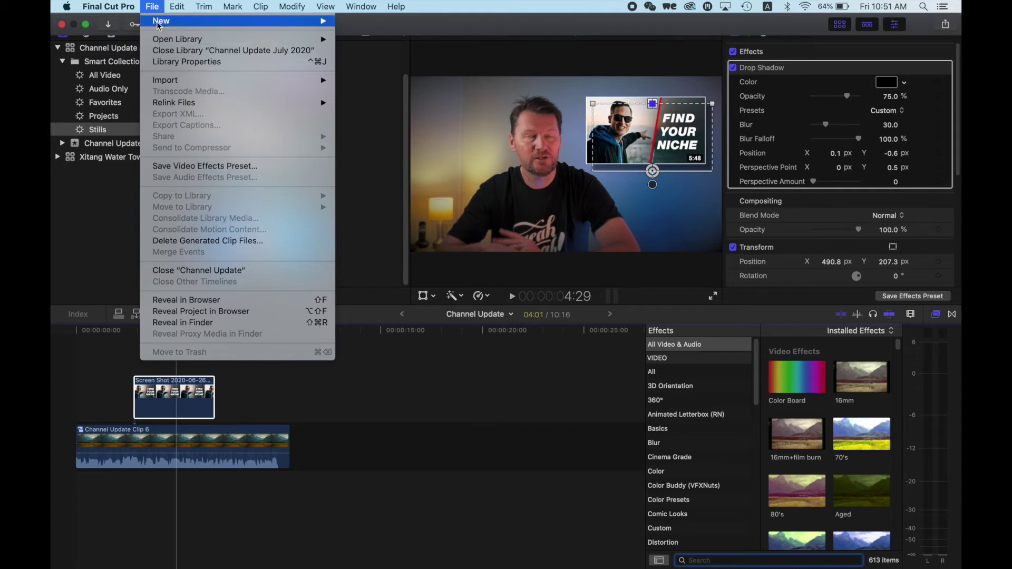
{"action": "left_click", "coordinate": [153, 7]}
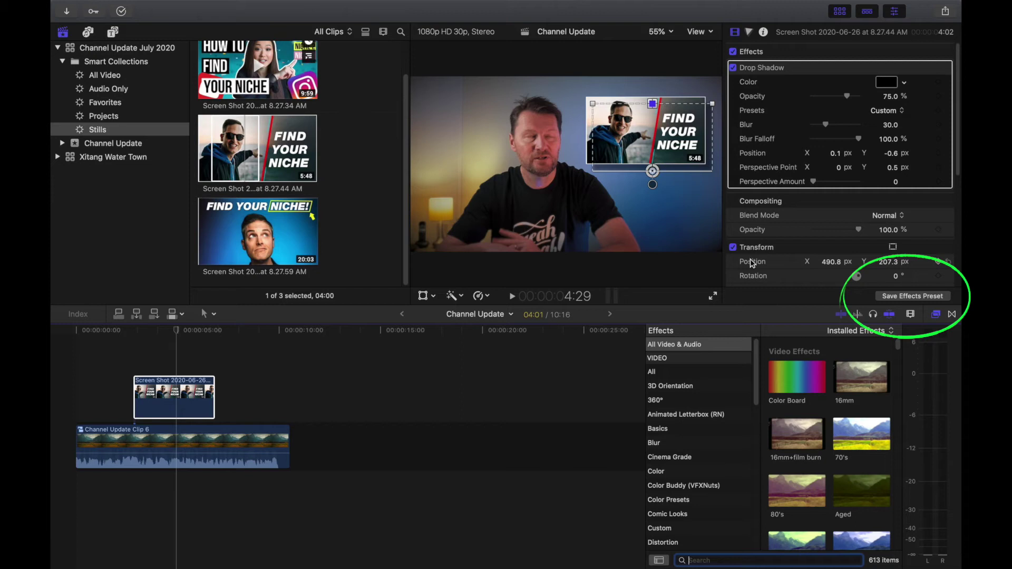
{"action": "left_click", "coordinate": [892, 297]}
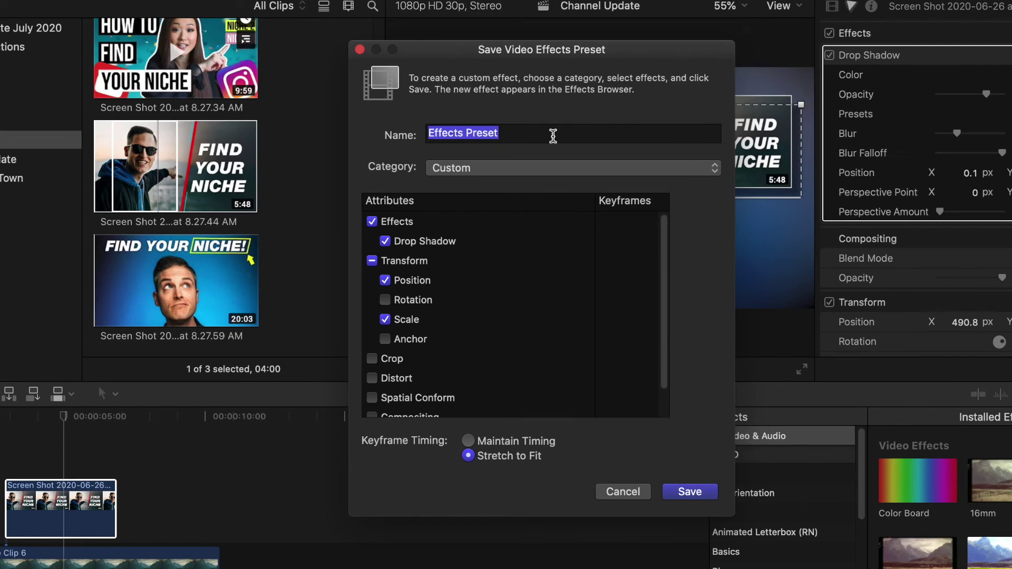
{"action": "type", "text": "Thumbnail Picture"}
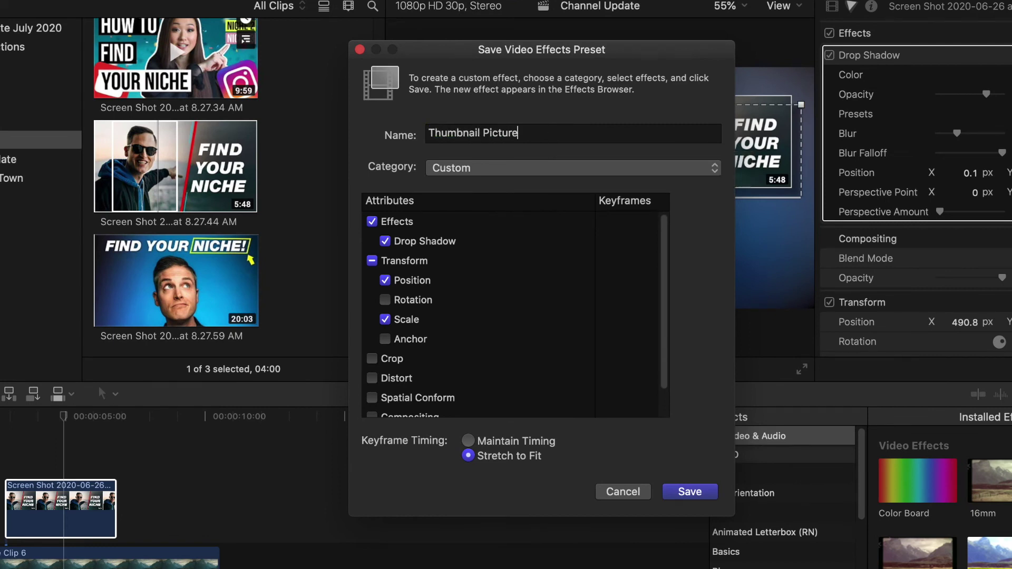
{"action": "left_click", "coordinate": [562, 169]}
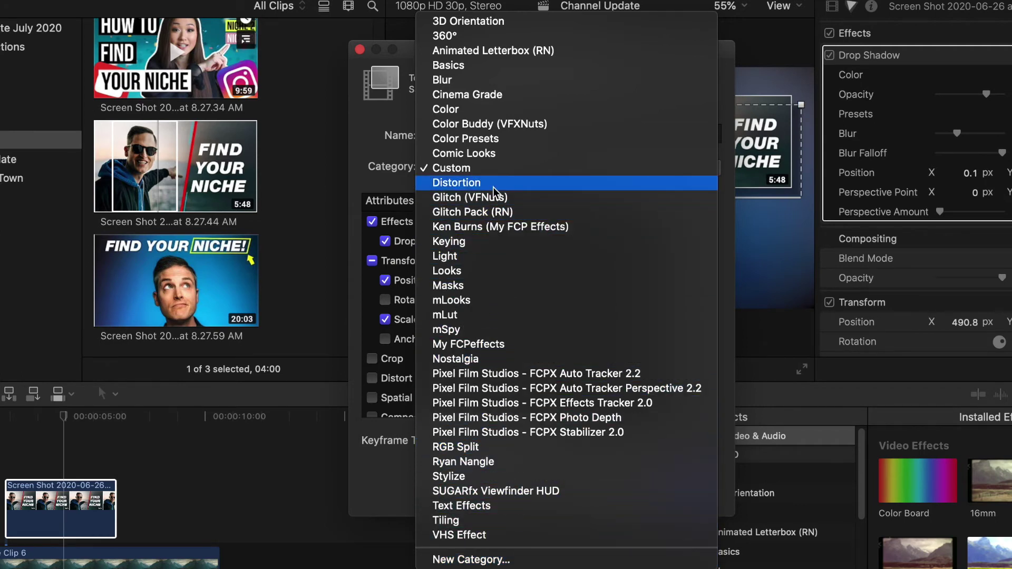
{"action": "left_click", "coordinate": [492, 169]}
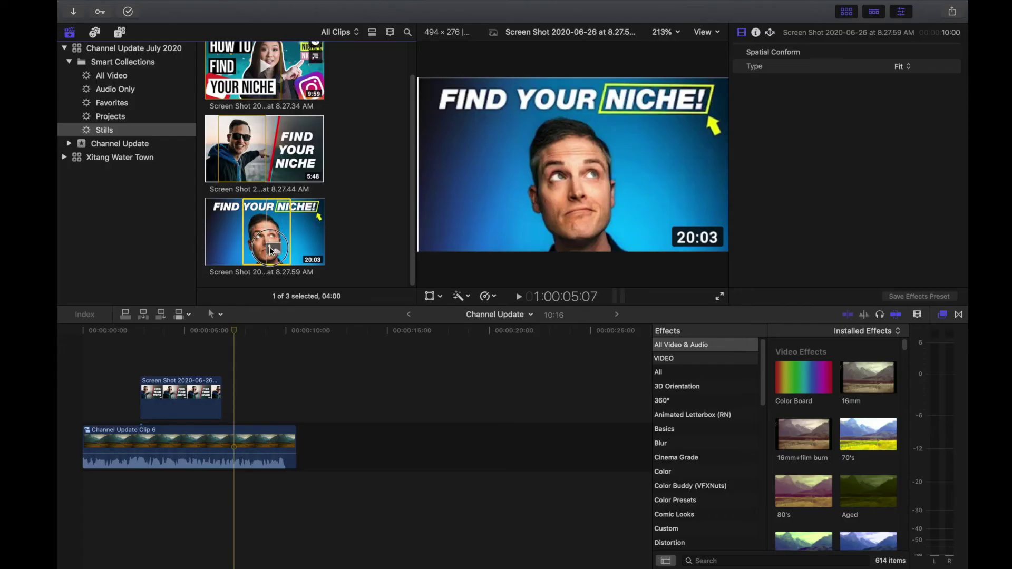
Add the upward-looking Find Your Niche still to the timeline above Clip 6.
{"action": "left_click_drag", "start_coordinate": [266, 237], "coordinate": [266, 381]}
Apply the Custom Thumbnail Picture preset to the newly added thumbnail clip.
{"action": "left_click", "coordinate": [258, 393]}
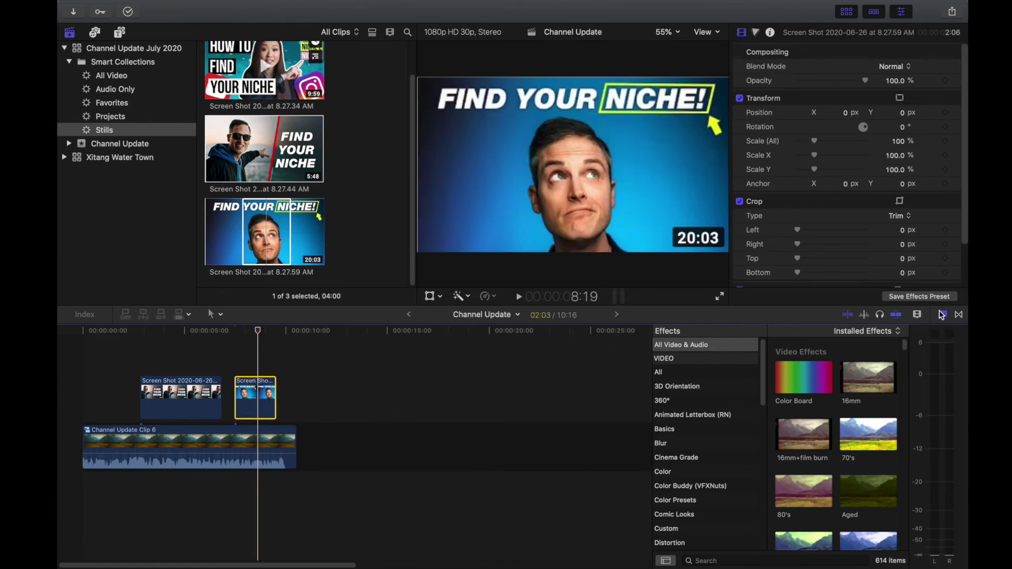
{"action": "left_click", "coordinate": [686, 530]}
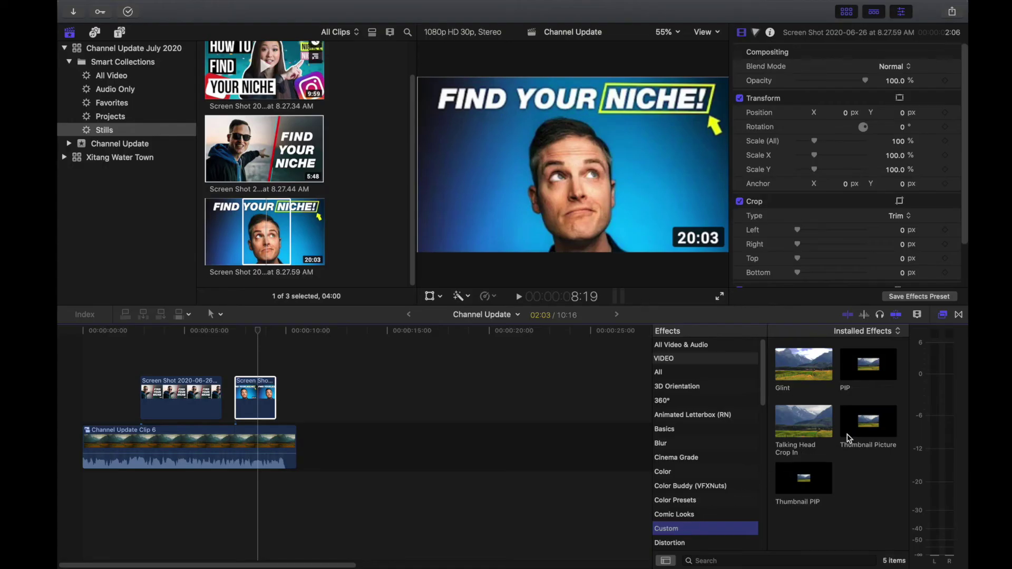
{"action": "left_click", "coordinate": [866, 432]}
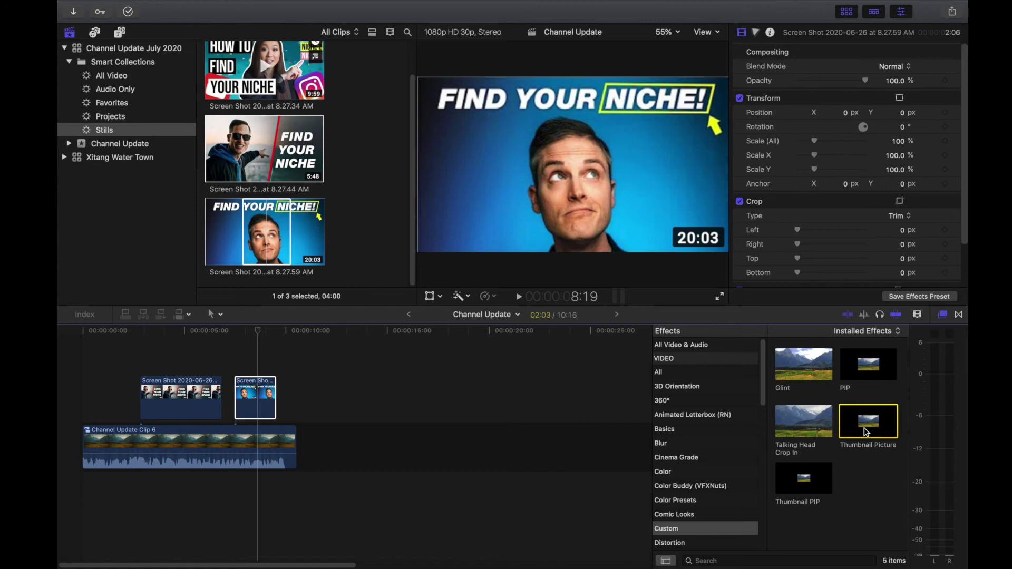
{"action": "left_click_drag", "start_coordinate": [866, 431], "coordinate": [254, 403]}
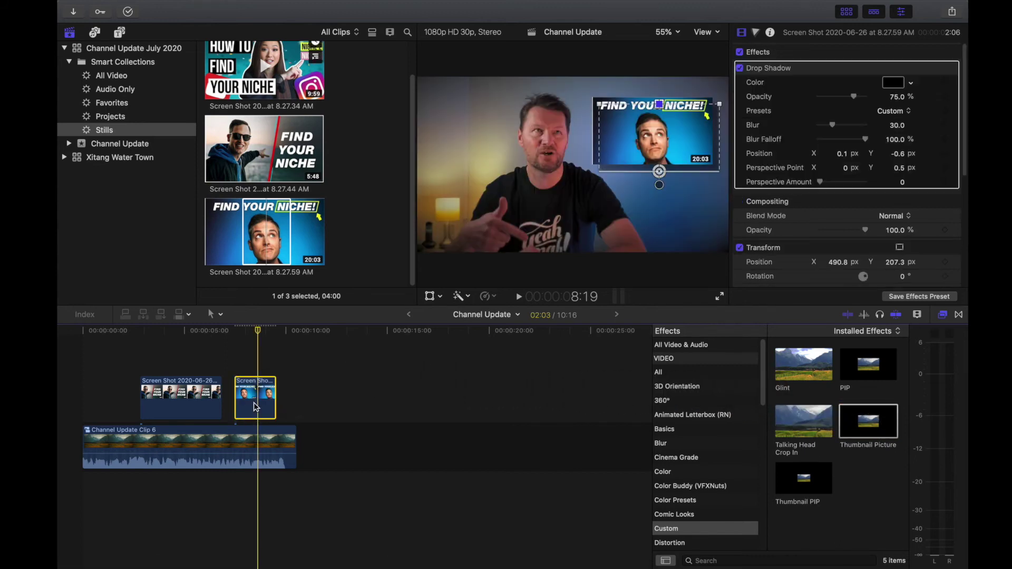